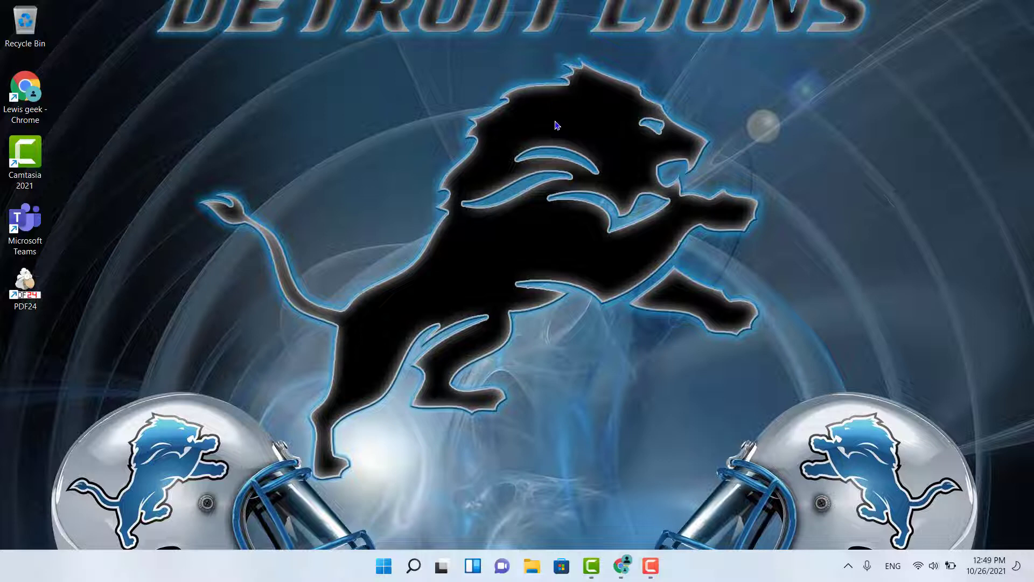
- Open the PDF24 website from the browser's search results, accept its cookies and go to the PDF24 Creator download section
left_click(619, 570)
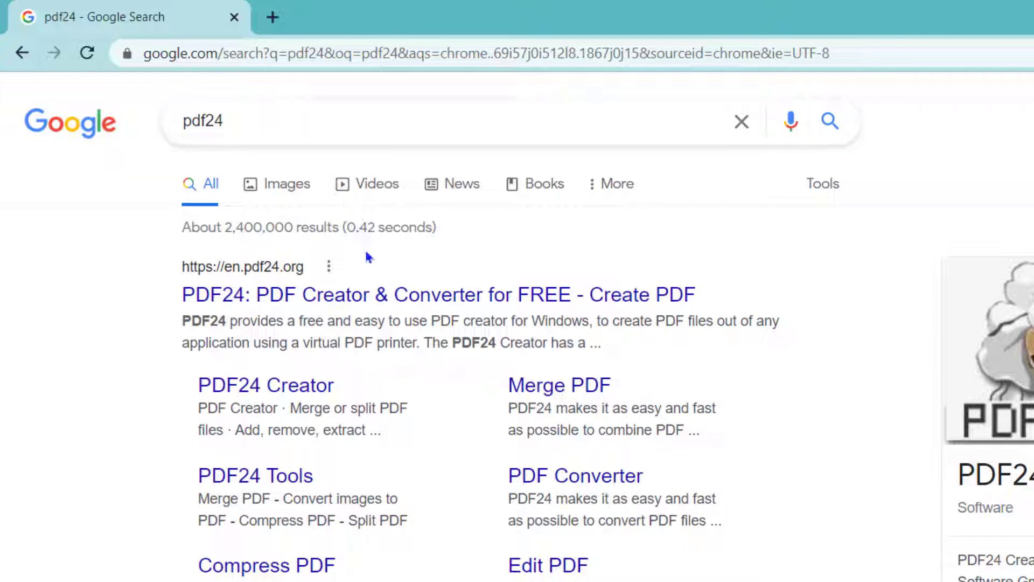
left_click(373, 295)
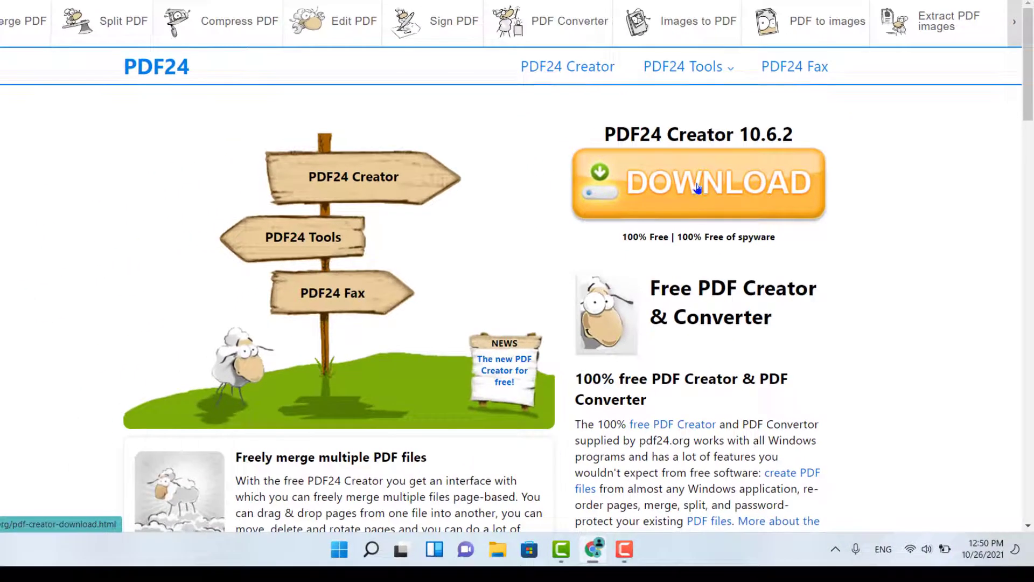
left_click(676, 199)
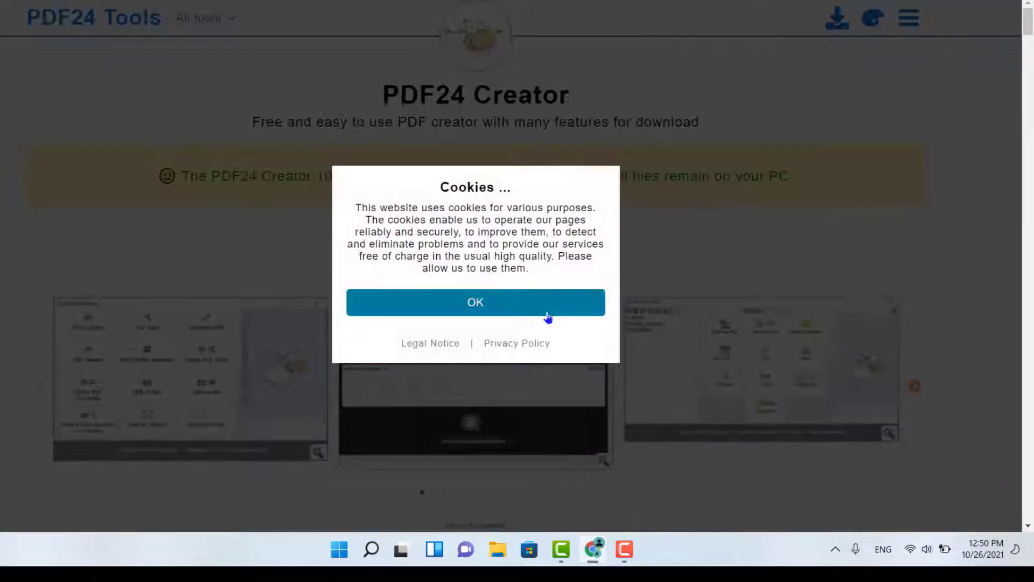
left_click(553, 304)
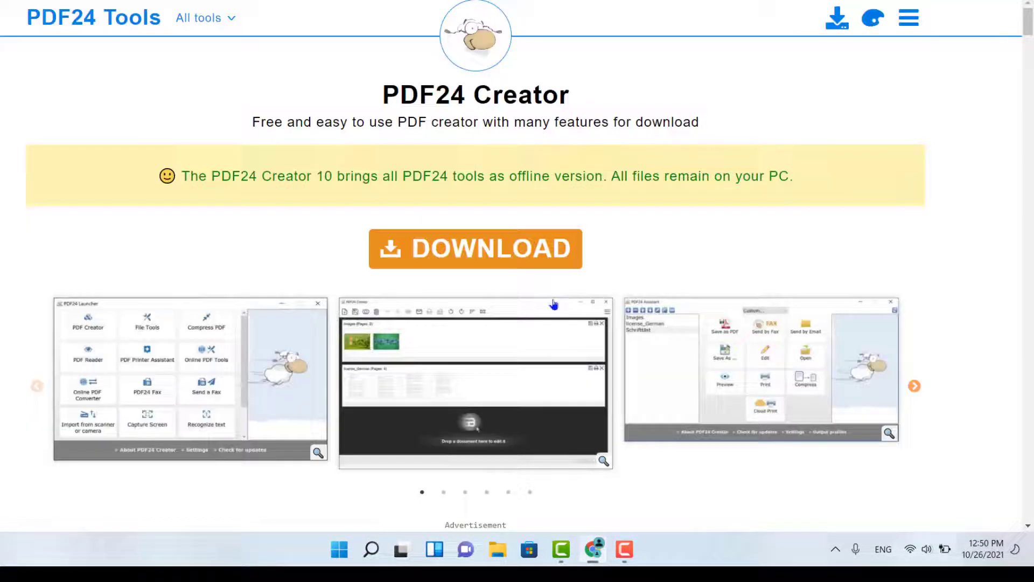
scroll(558, 294, "down", 3)
scroll(565, 283, "up", 3)
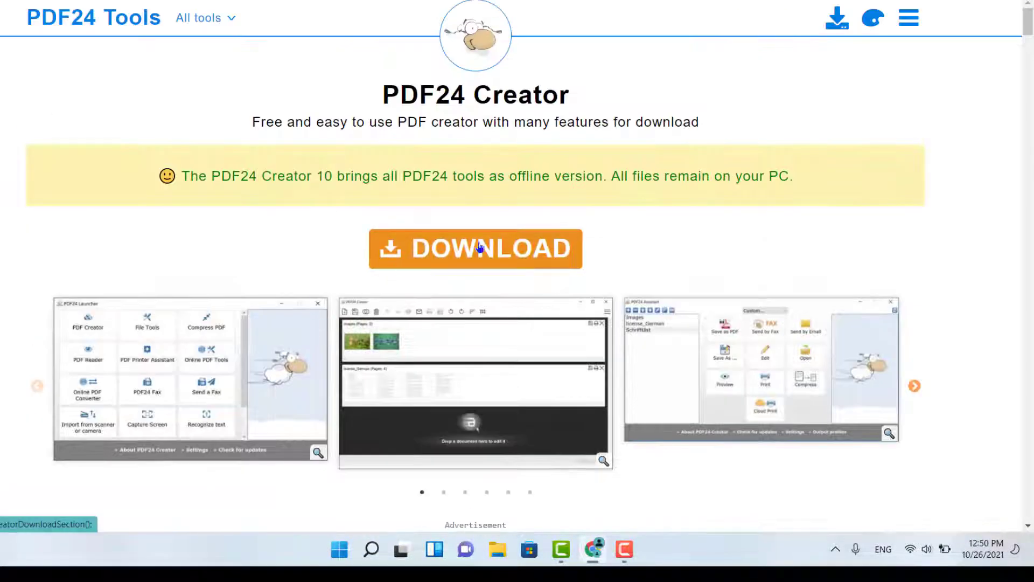
left_click(461, 249)
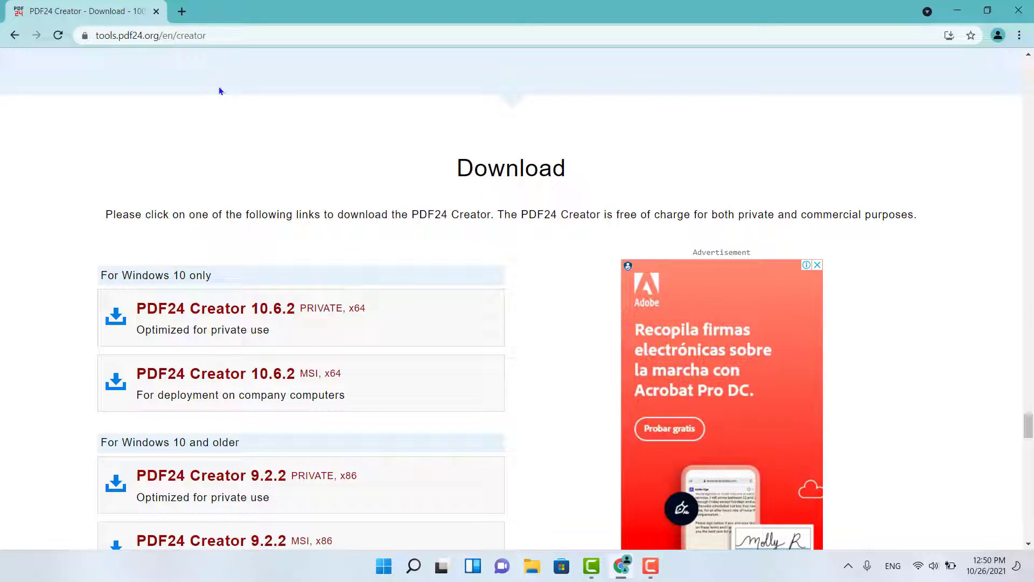
- Minimise the browser, launch PDF24 from the desktop and look through the tools in its toolbox
left_click(956, 10)
double_click(27, 278)
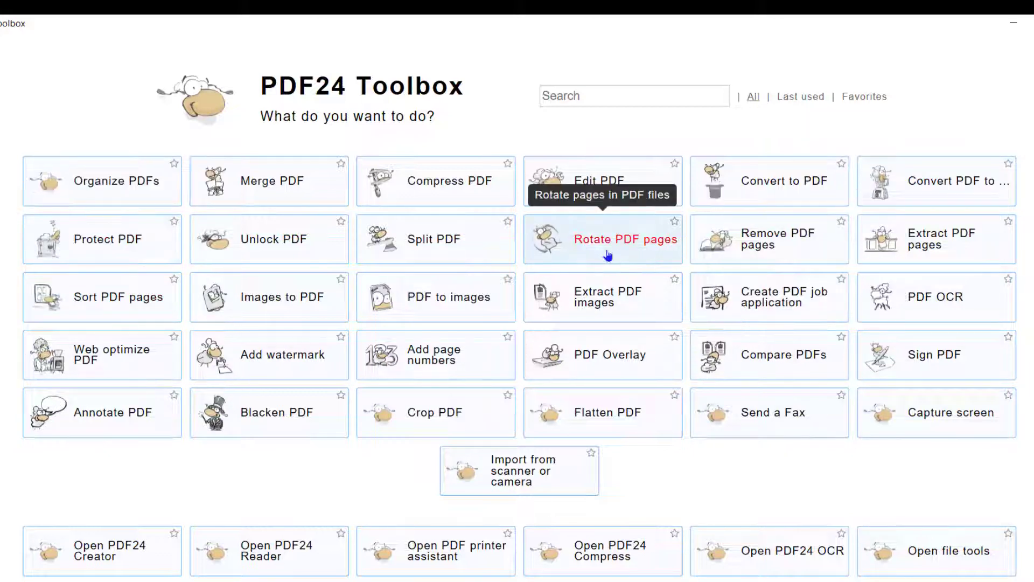
scroll(618, 256, "down", 3)
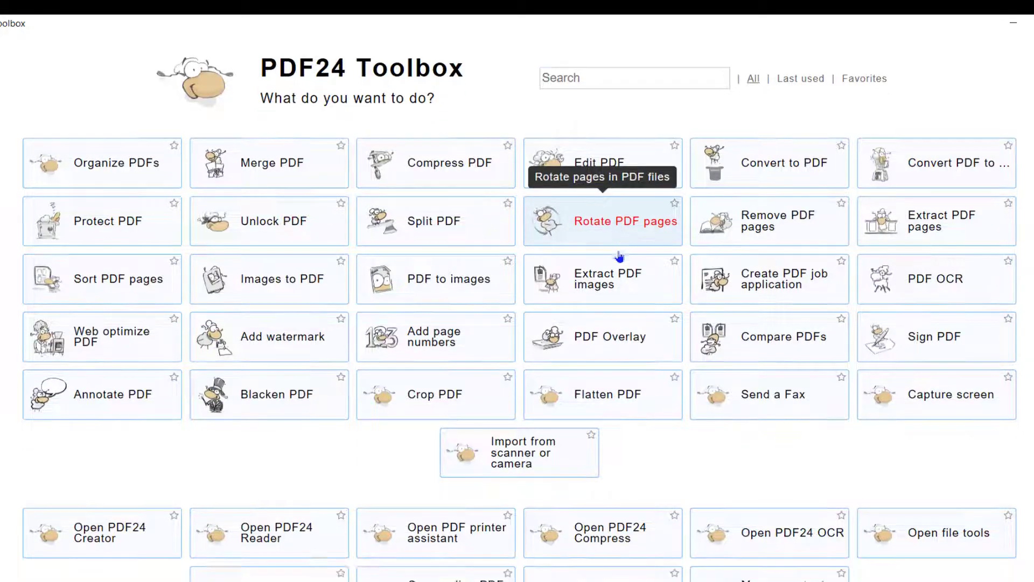
scroll(623, 255, "down", 2)
scroll(629, 252, "up", 5)
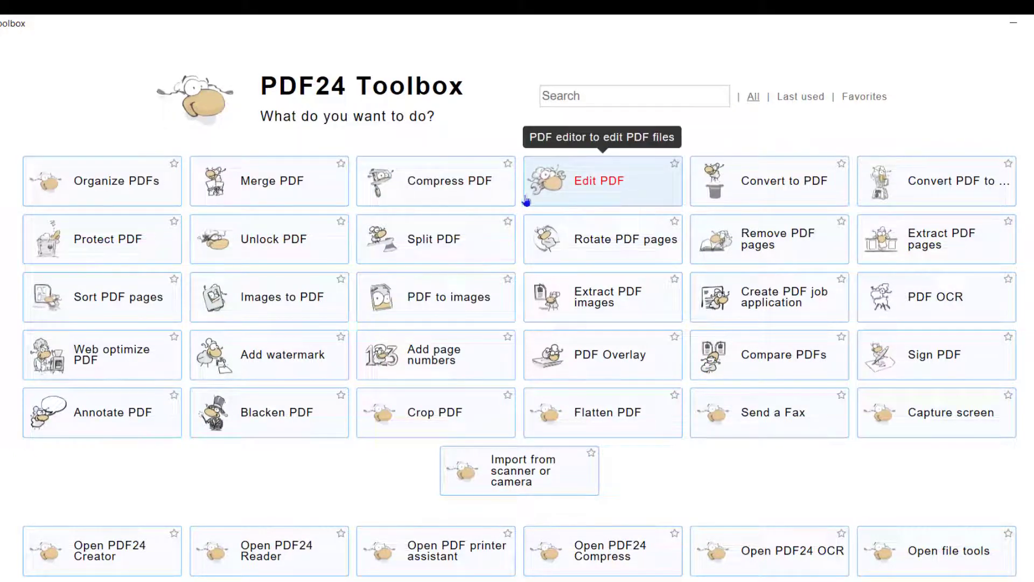
- Load the Computer - Wikipedia PDF from the Downloads folder into the Sign PDF tool
left_click(937, 358)
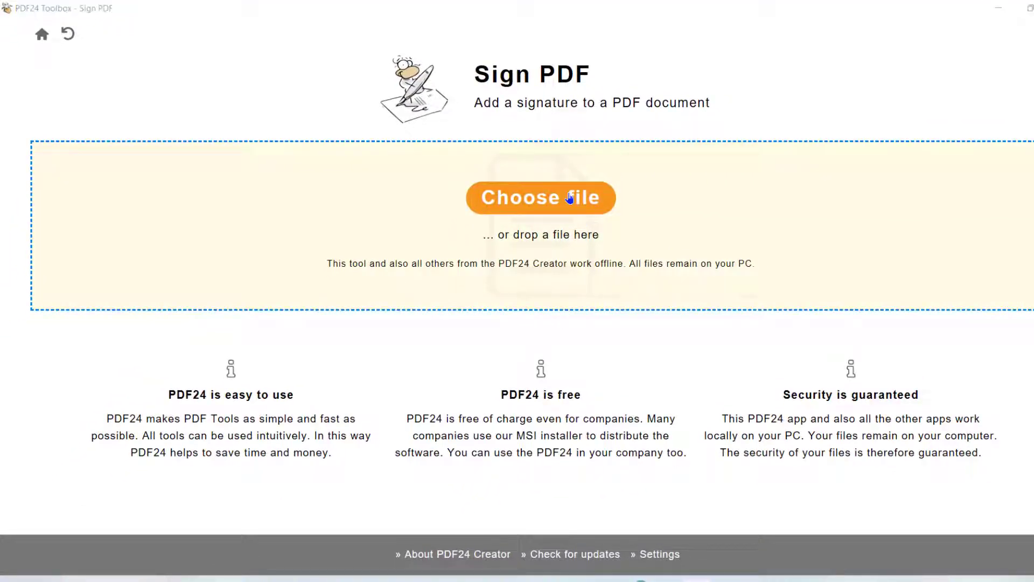
left_click(570, 199)
left_click(68, 128)
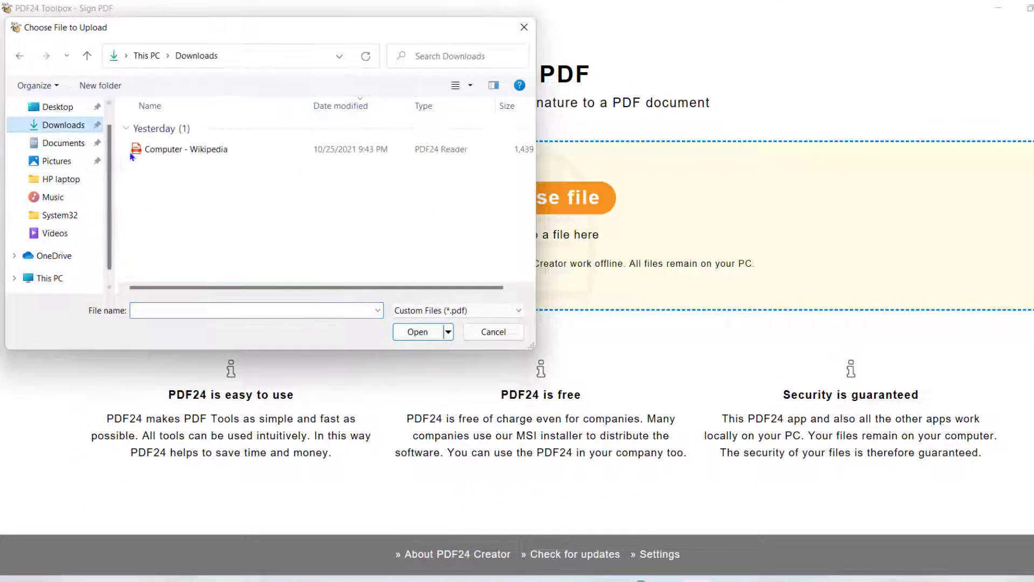
double_click(137, 149)
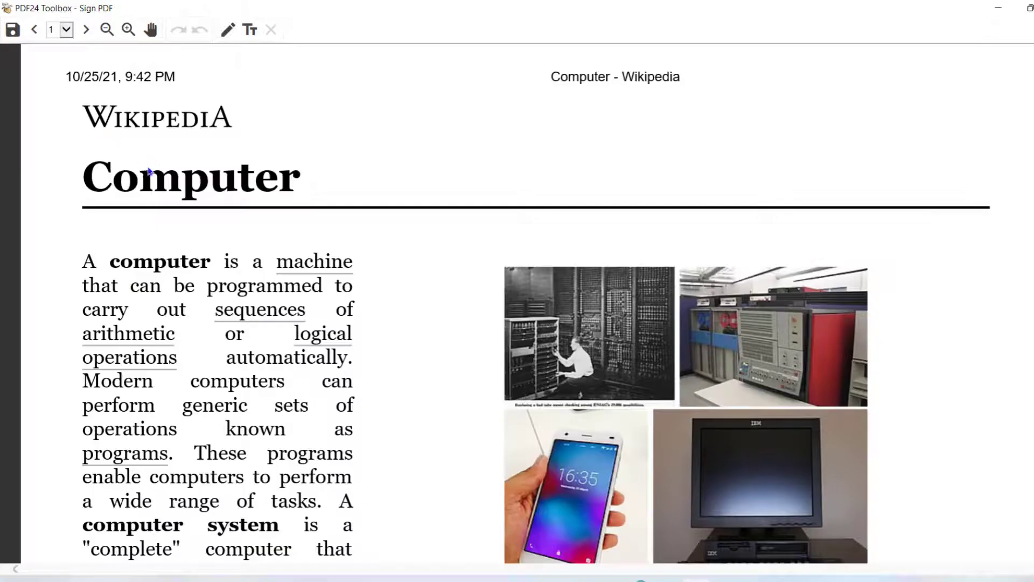
- Draw a freehand signature and place it beside the "Computer" heading, above the horizontal line on page 1
left_click(225, 31)
mouse_move(367, 290)
left_mouse_down()
mouse_move(468, 272)
mouse_move(664, 302)
mouse_move(419, 281)
mouse_move(463, 353)
mouse_move(525, 256)
mouse_move(692, 273)
mouse_move(391, 246)
mouse_move(528, 278)
mouse_move(683, 343)
mouse_move(377, 295)
mouse_move(479, 275)
mouse_move(372, 302)
mouse_move(431, 323)
left_mouse_up()
left_click(520, 371)
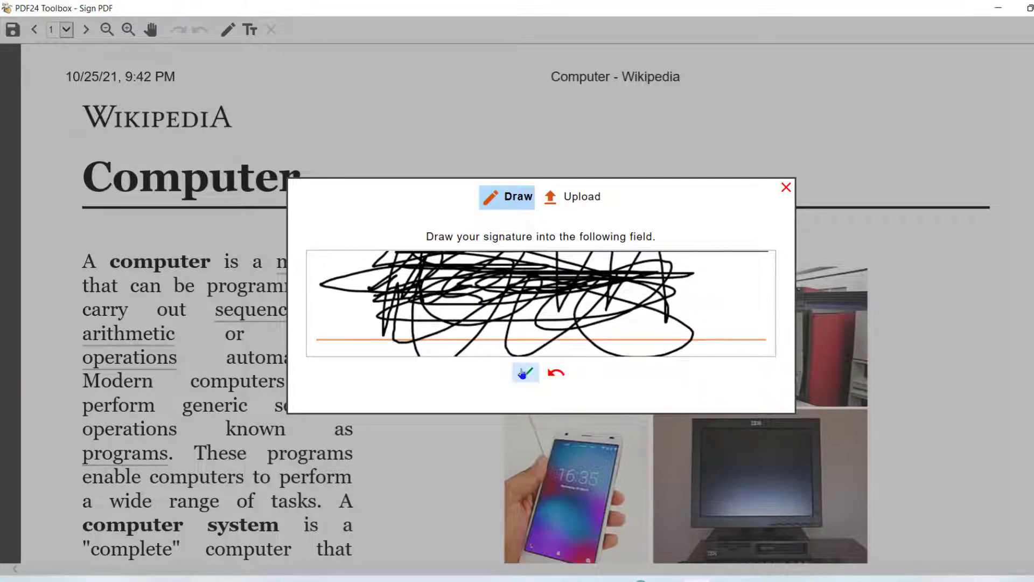
left_click(548, 321)
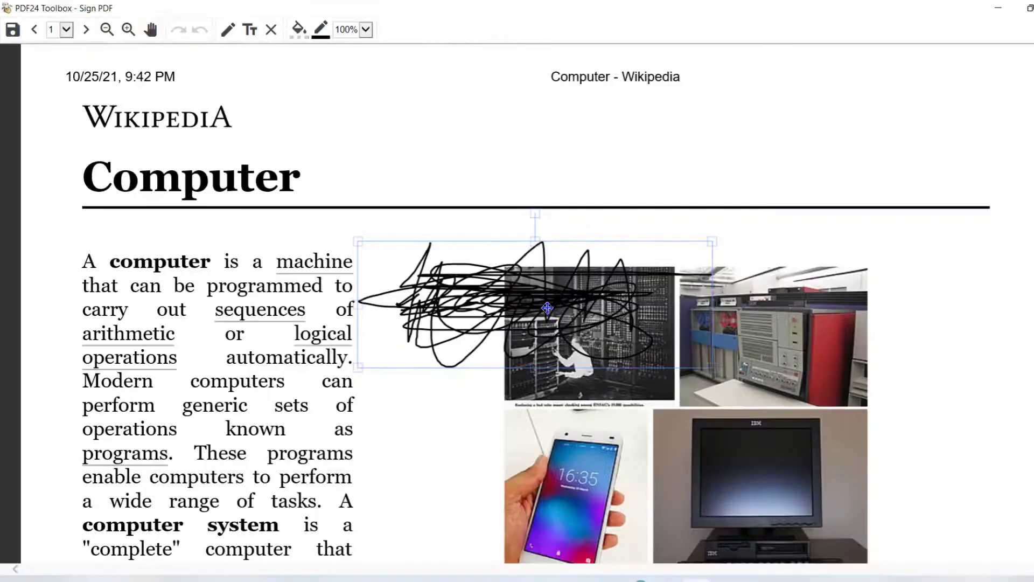
mouse_move(514, 259)
left_mouse_down()
mouse_move(515, 140)
mouse_move(530, 112)
left_mouse_up()
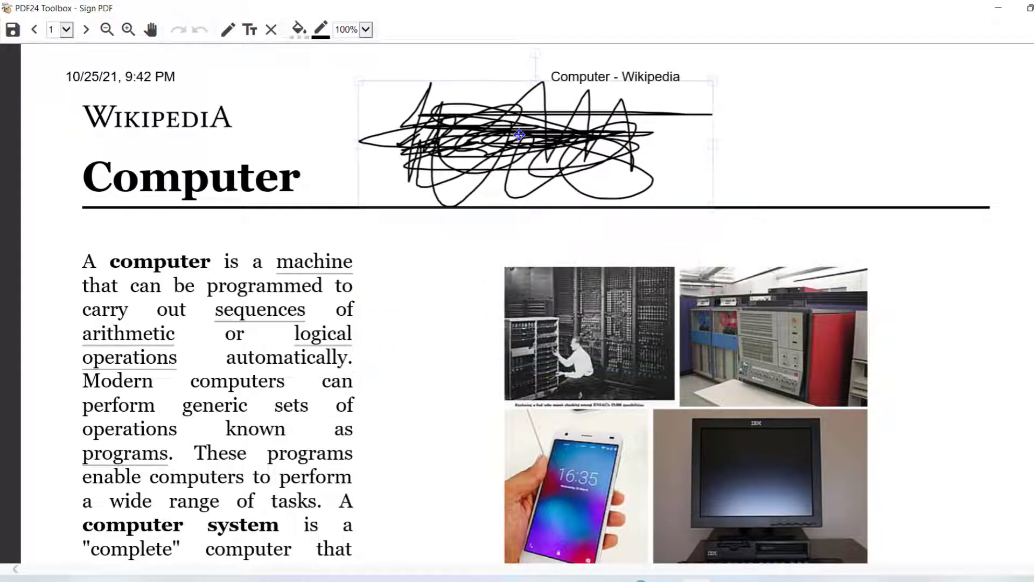
left_click(817, 162)
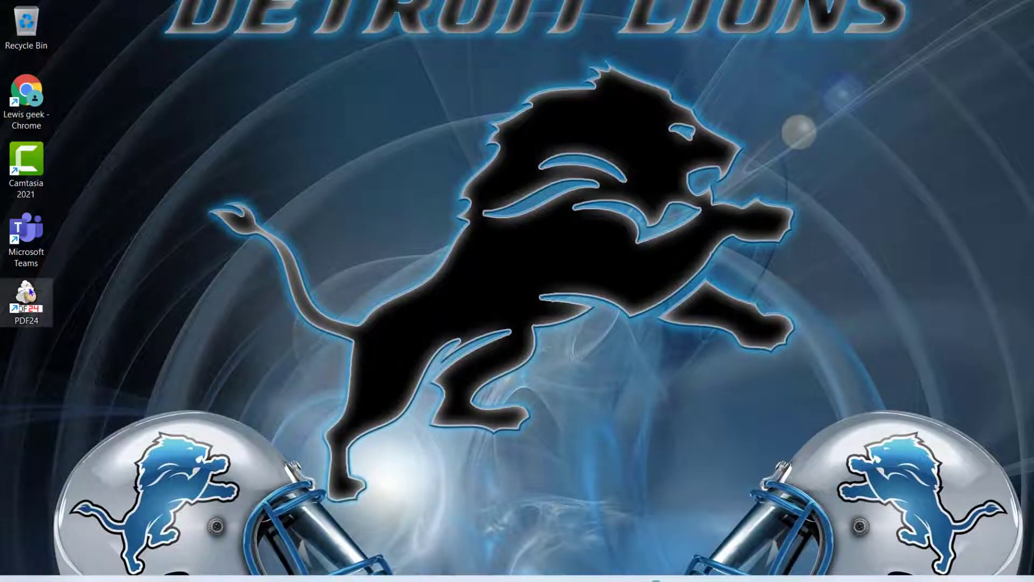
- Relaunch PDF24 from the desktop and review the full range of tools it offers
double_click(32, 292)
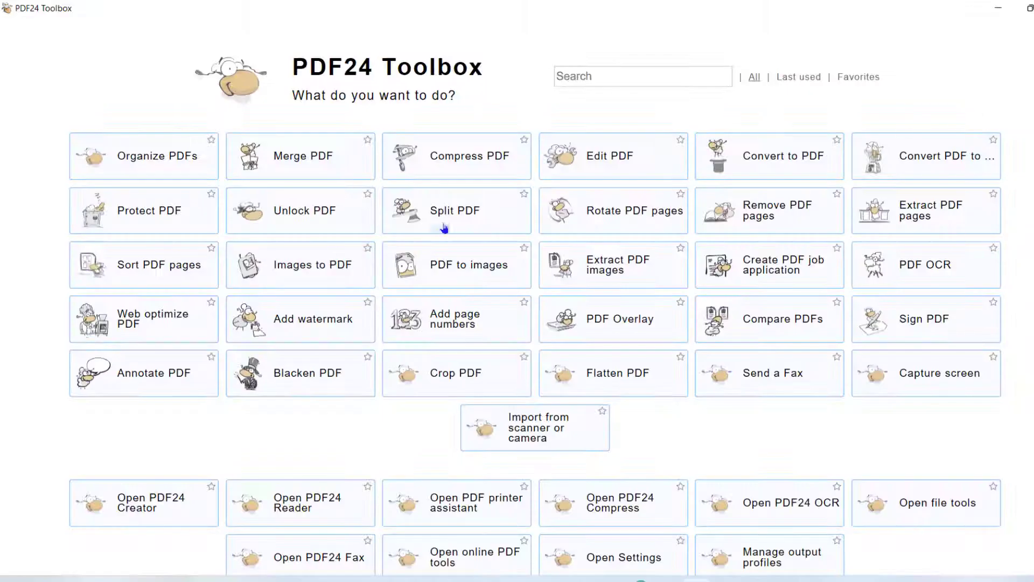
scroll(549, 248, "down", 2)
scroll(558, 246, "up", 3)
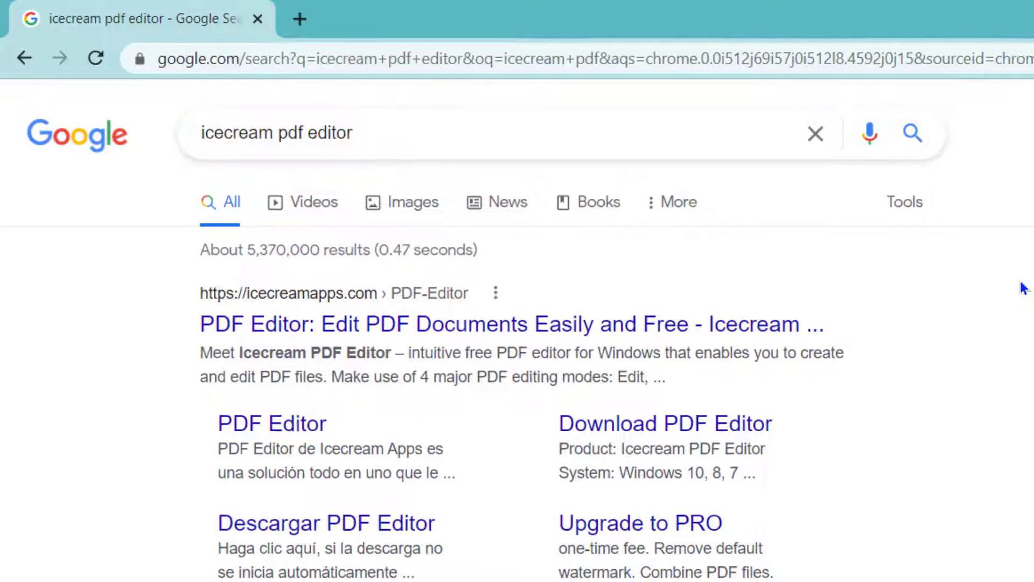
- Open the Icecream PDF Editor product page from the search results and look over its overview and presentation
left_click(708, 331)
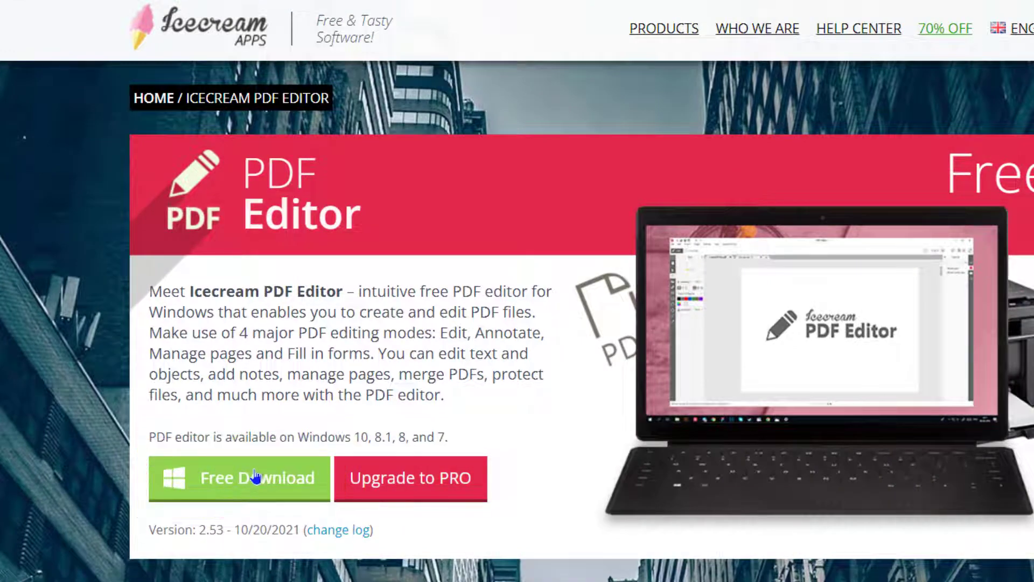
scroll(260, 451, "down", 8)
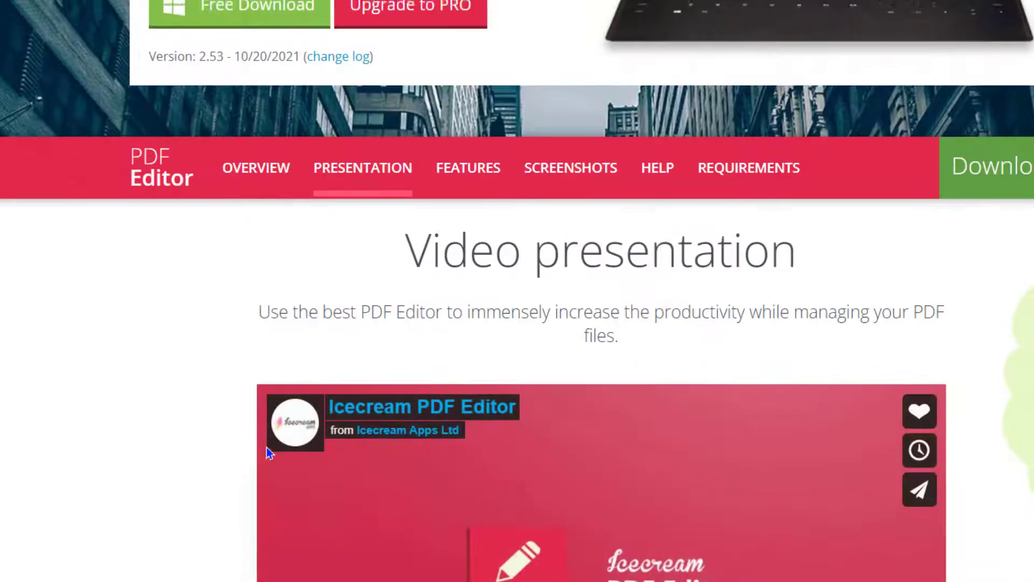
scroll(263, 449, "up", 5)
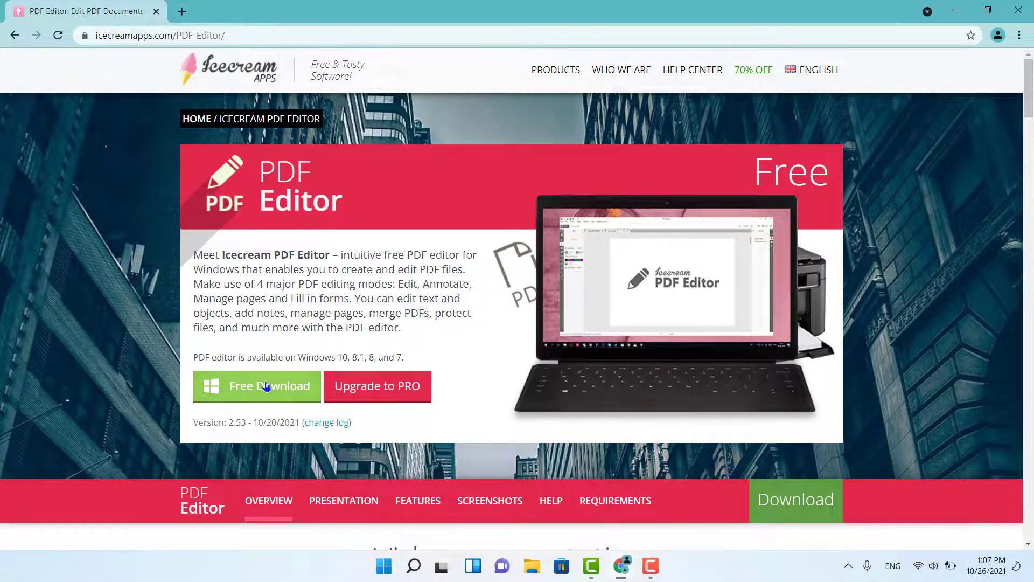
- Start the free download of the Icecream PDF Editor installer, cancel it and dismiss the download notice
left_click(292, 405)
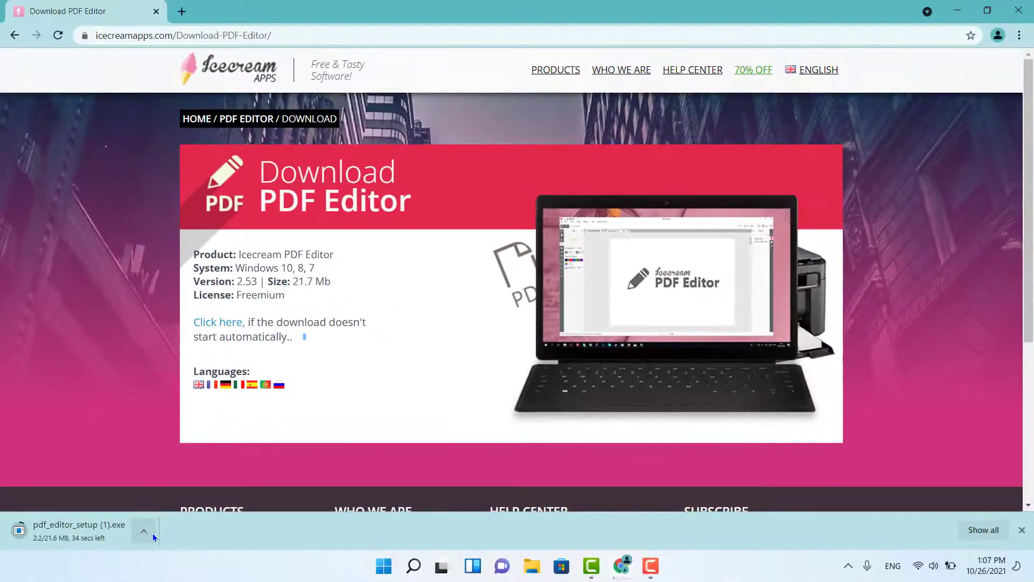
left_click(153, 533)
left_click(174, 506)
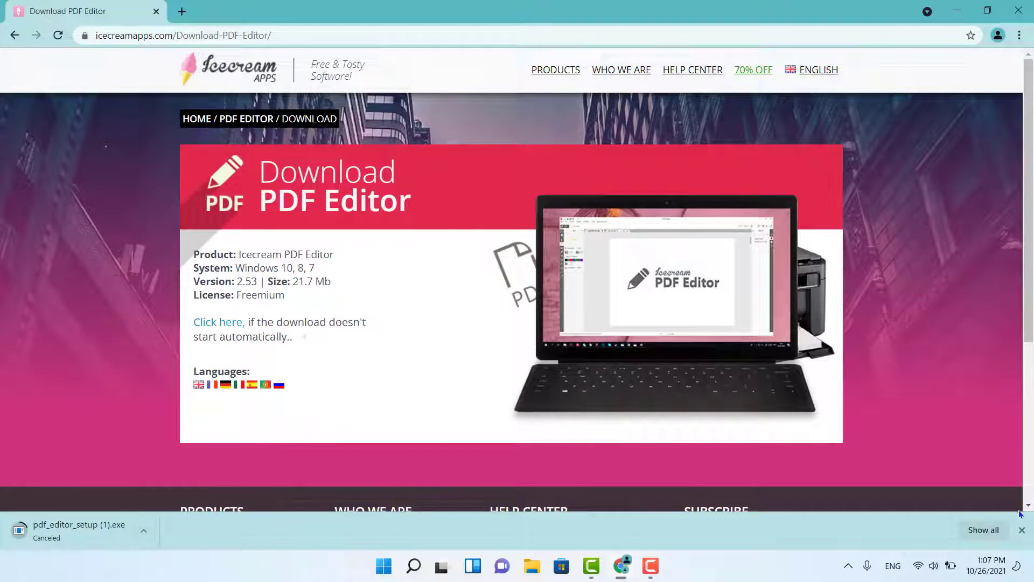
left_click(1021, 530)
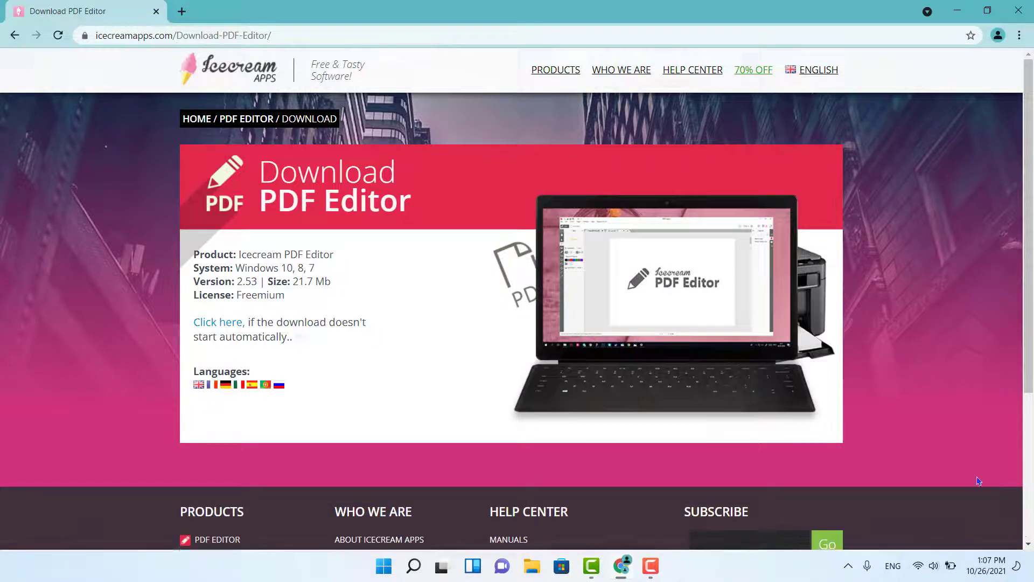
- Minimise the browser, launch Icecream PDF Editor from the desktop and open the Computer - Wikipedia PDF from the Downloads folder
left_click(957, 11)
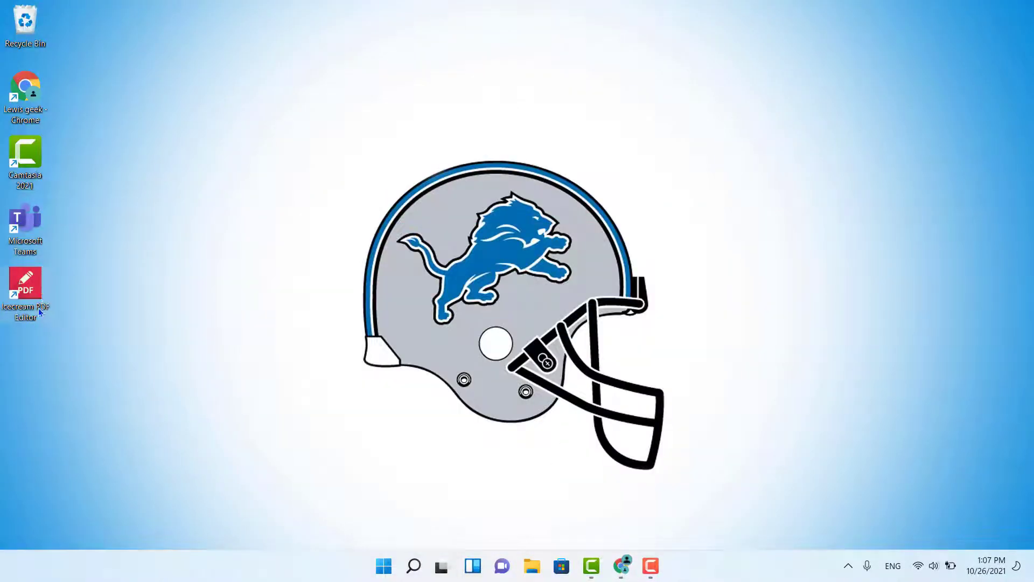
double_click(34, 290)
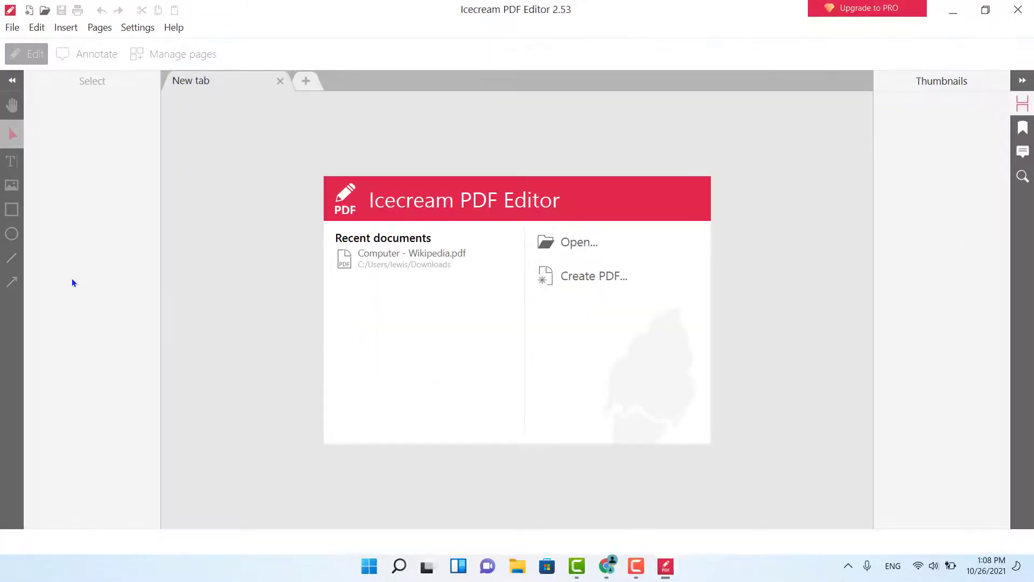
left_click(563, 242)
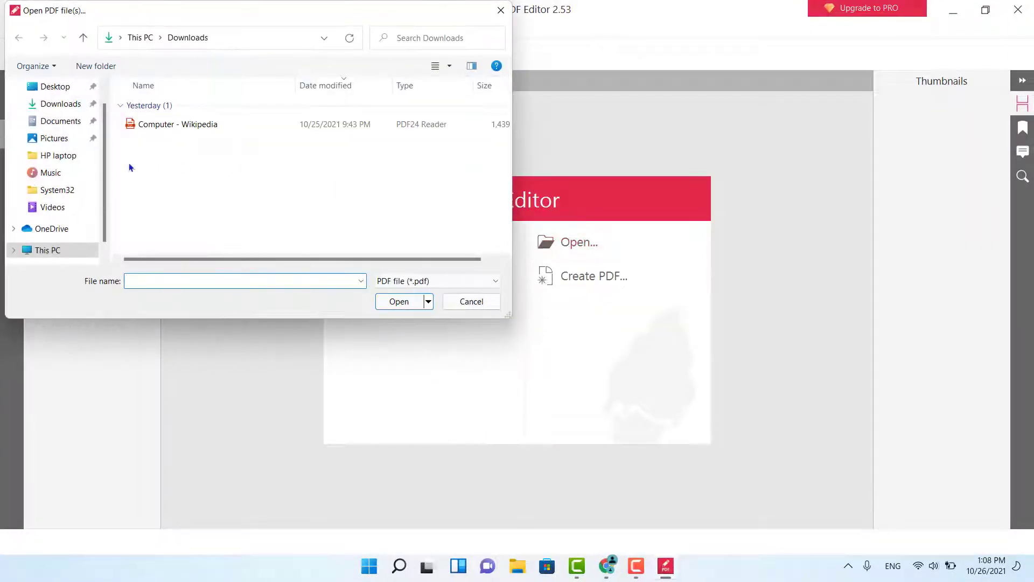
double_click(173, 126)
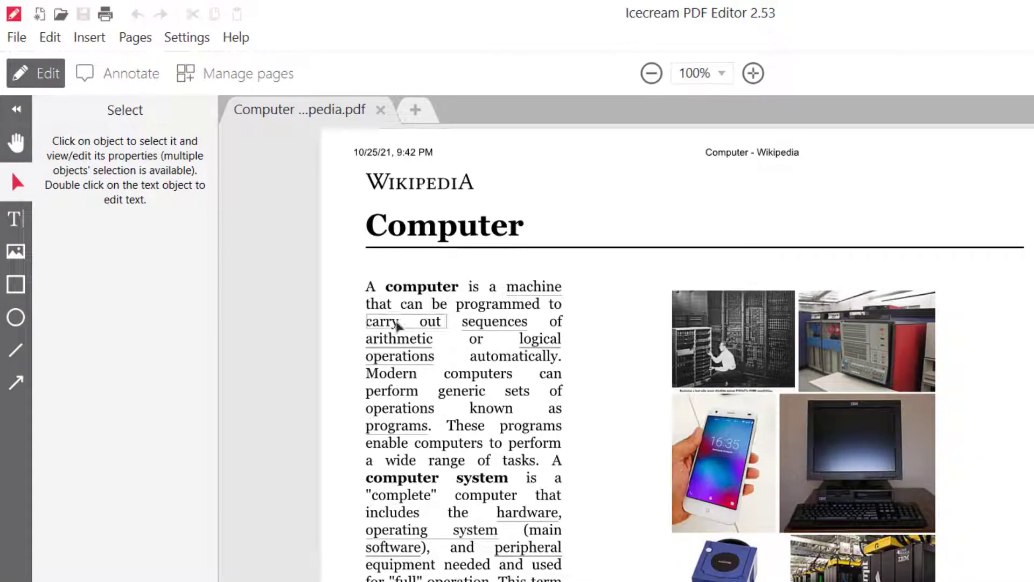
- Replace the "Computer" page heading text with the author's name
double_click(460, 236)
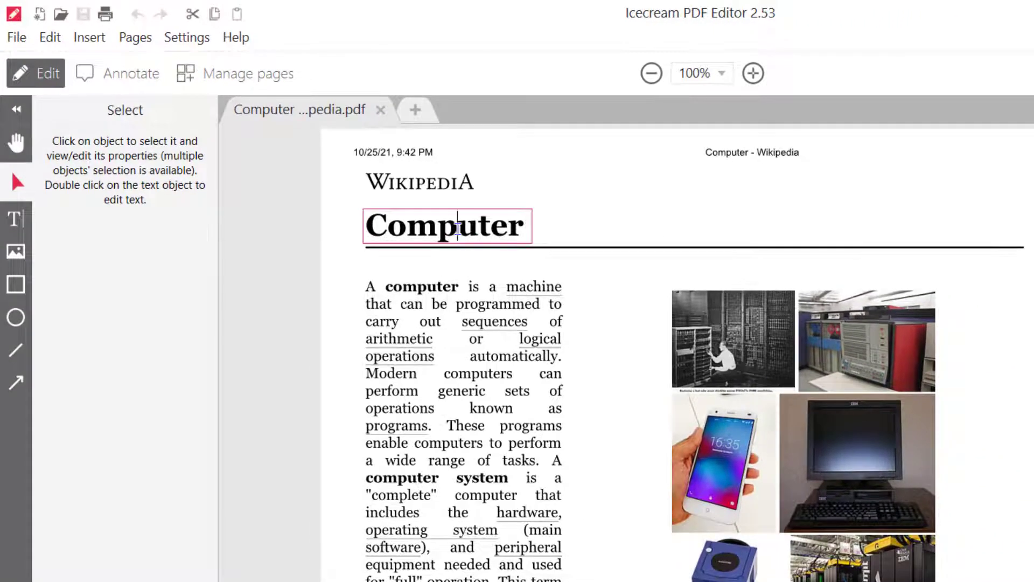
left_click(518, 223)
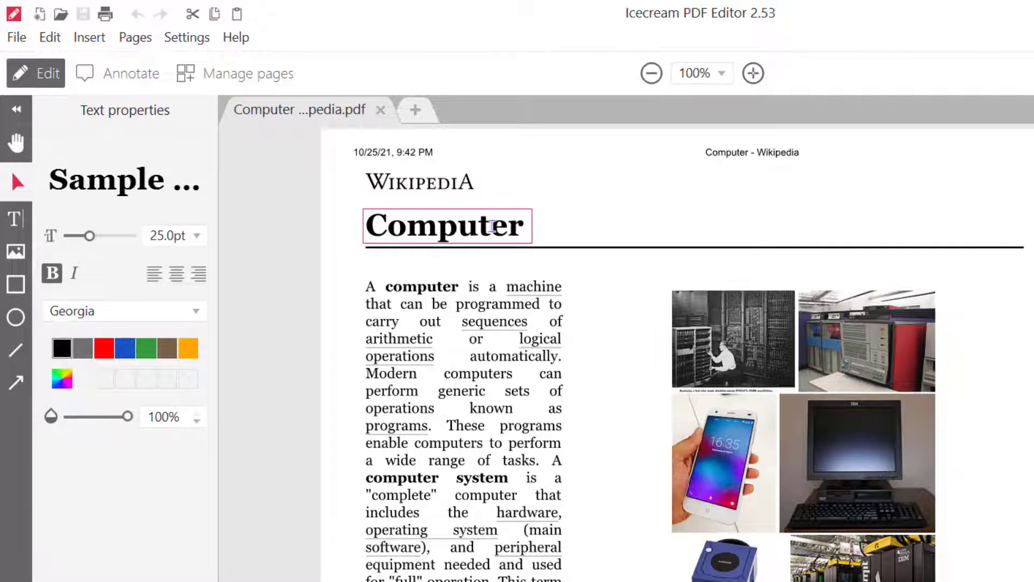
key("BackSpace")
key("BackSpace")
key("BackSpace")
key("BackSpace")
key("BackSpace")
key("BackSpace")
key("BackSpace")
key("BackSpace")
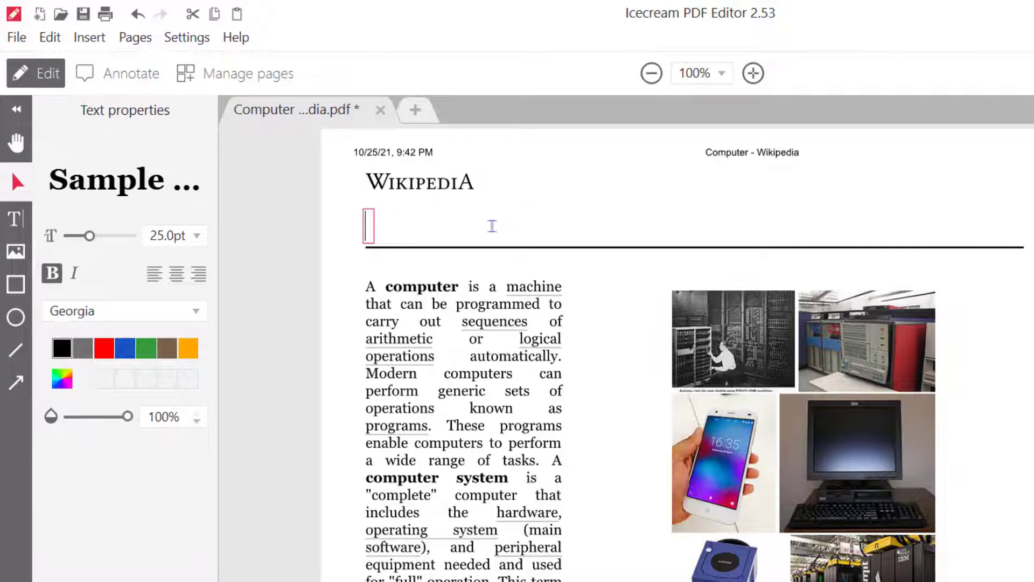
type("L")
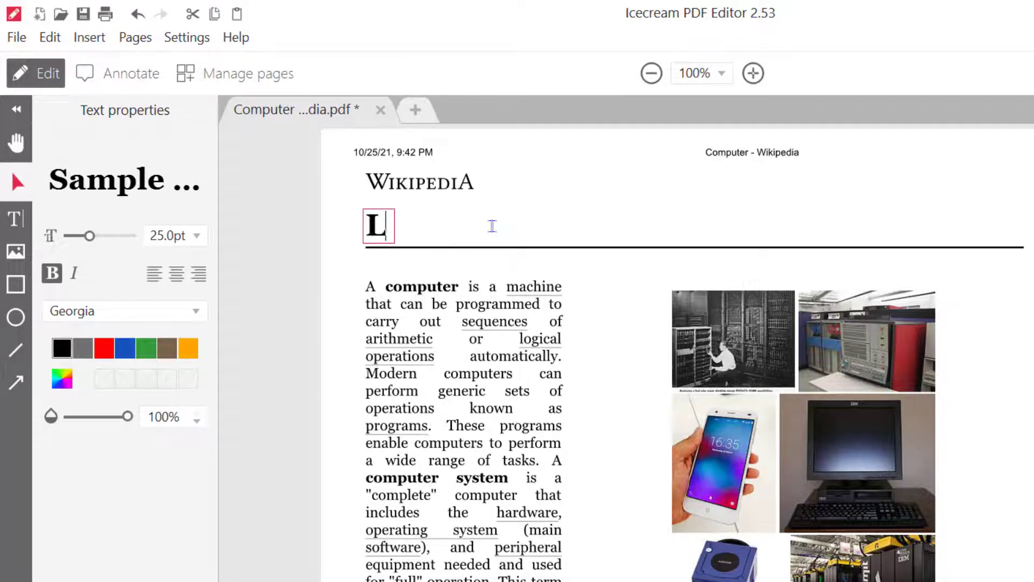
type("ewis Geek")
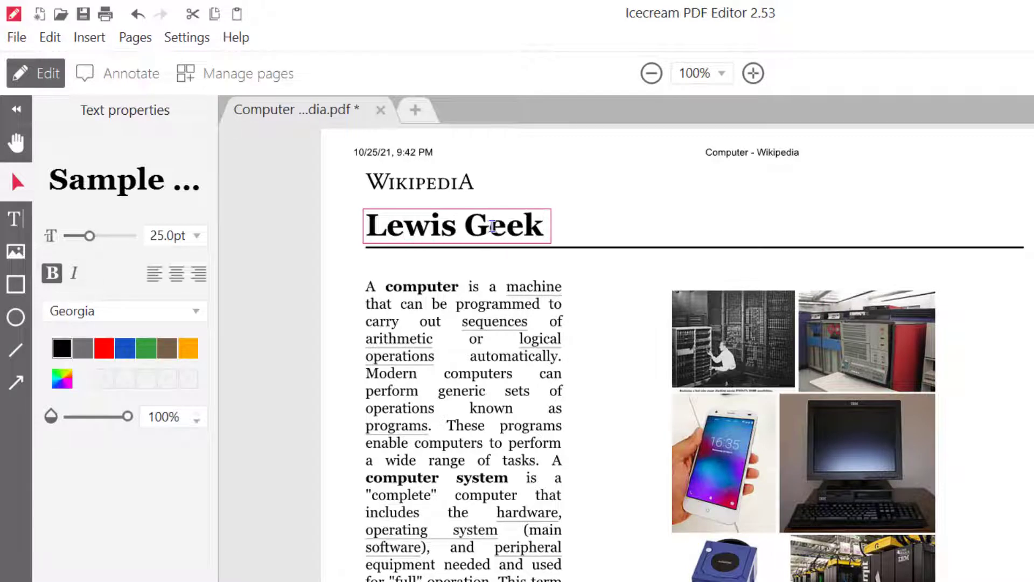
left_click(545, 225)
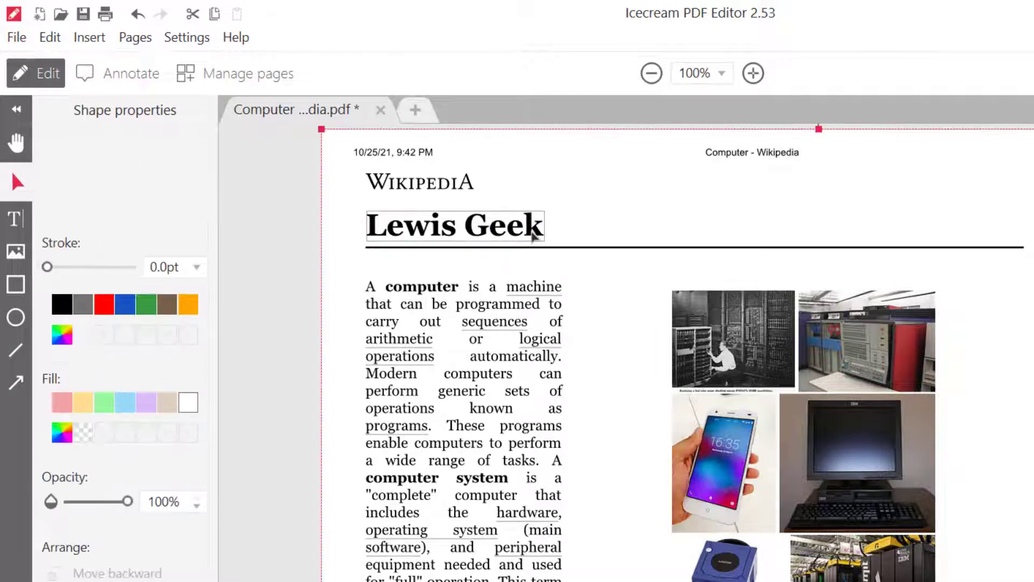
- Recolour the whole page heading text under the Wikipedia logo to green
left_click(531, 228)
double_click(533, 227)
left_click(535, 226)
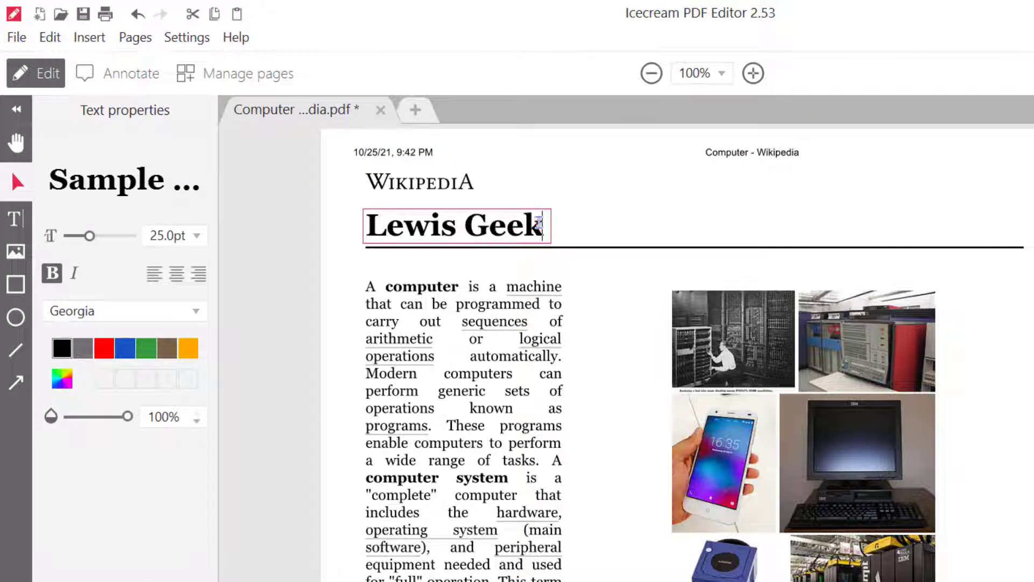
left_click_drag(544, 223, 371, 235)
left_click(146, 348)
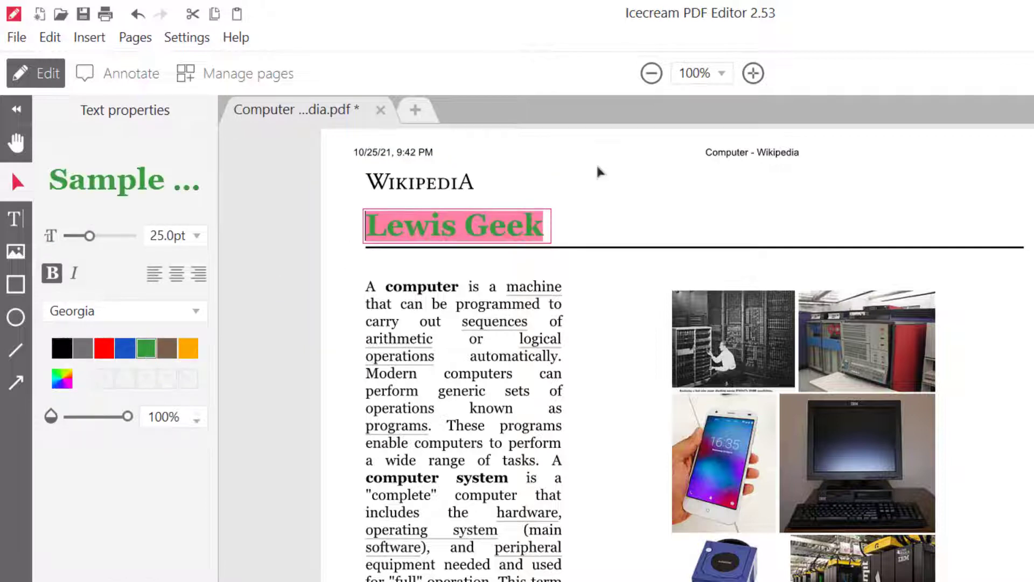
left_click(598, 168)
- Shrink the black-and-white computer photo in the image collage, and bring up the settings for adding text and rectangles
left_click(730, 364)
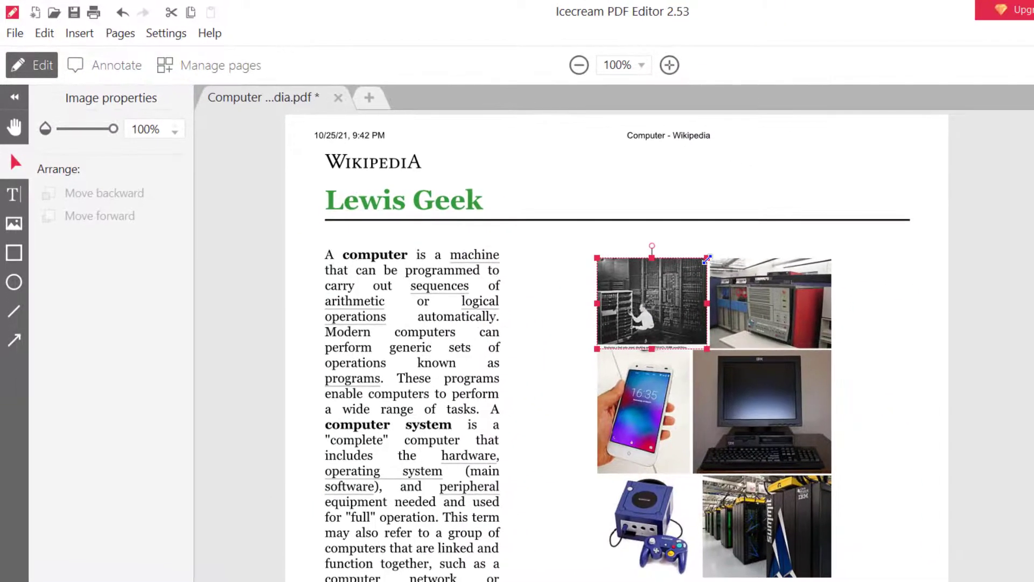
left_click_drag(707, 259, 689, 272)
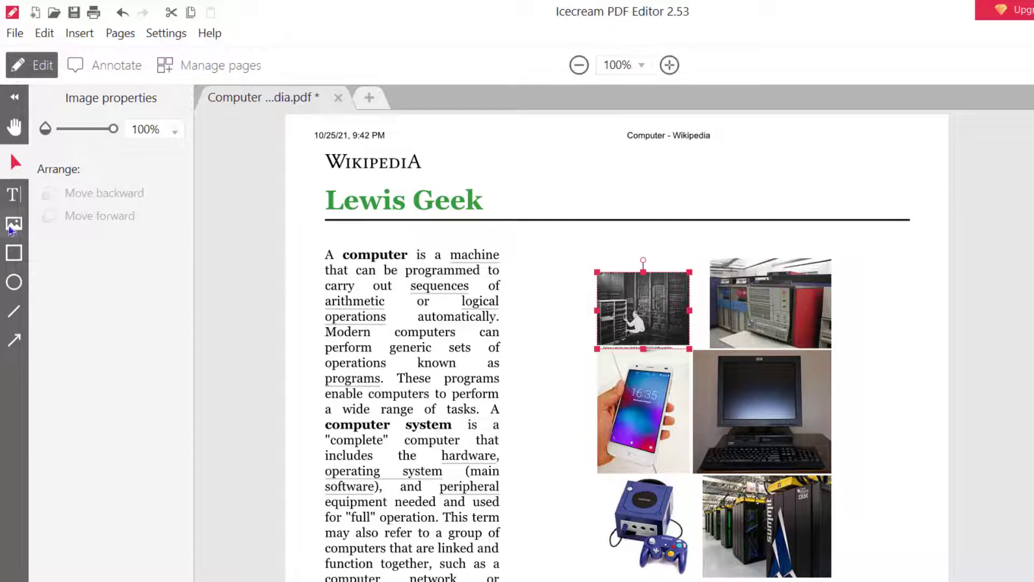
left_click(14, 194)
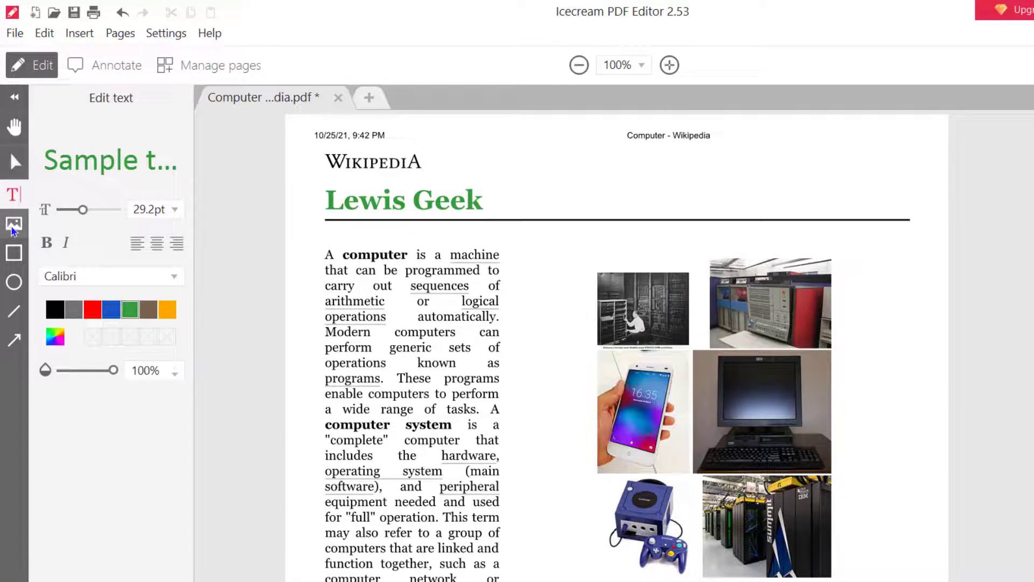
left_click(12, 253)
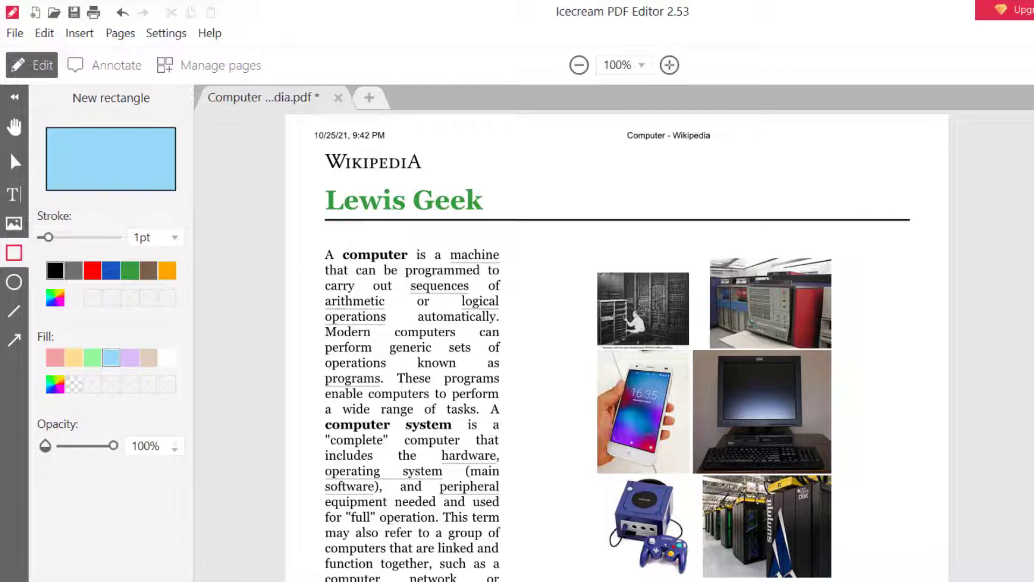
- Close Icecream PDF Editor without saving the changes to Computer - Wikipedia.pdf, and relaunch it from the desktop
key("alt+F4")
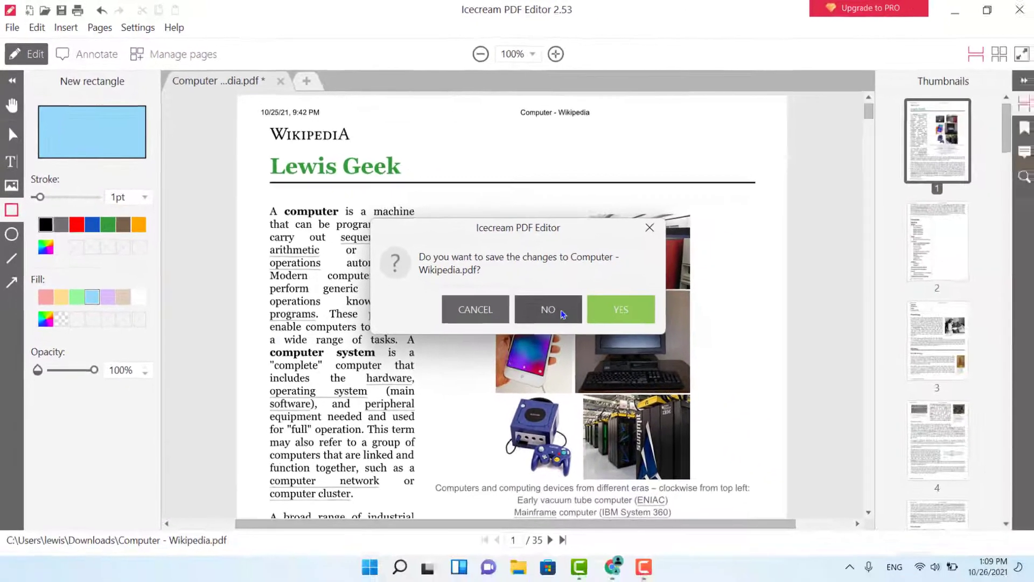
left_click(653, 369)
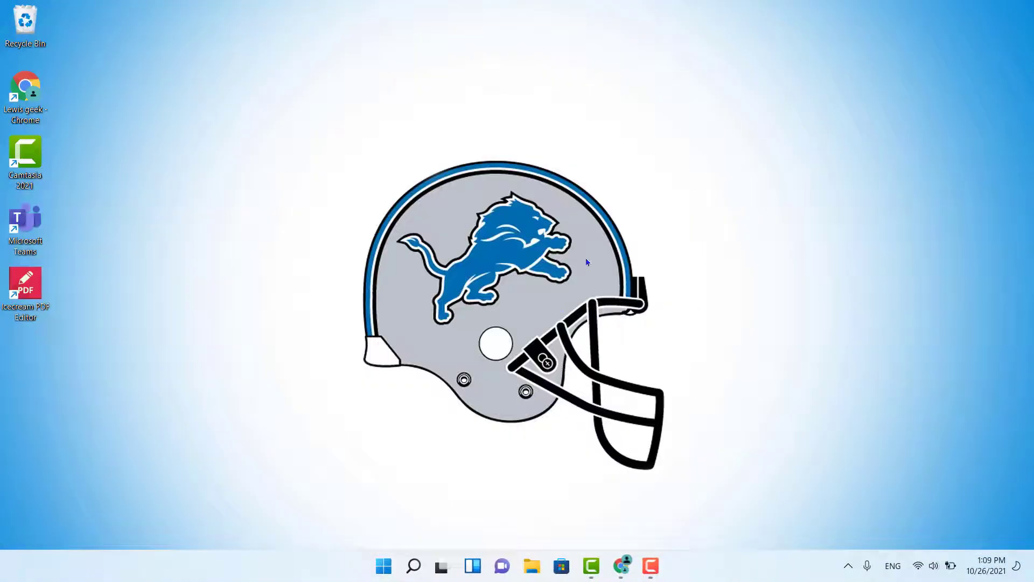
double_click(24, 290)
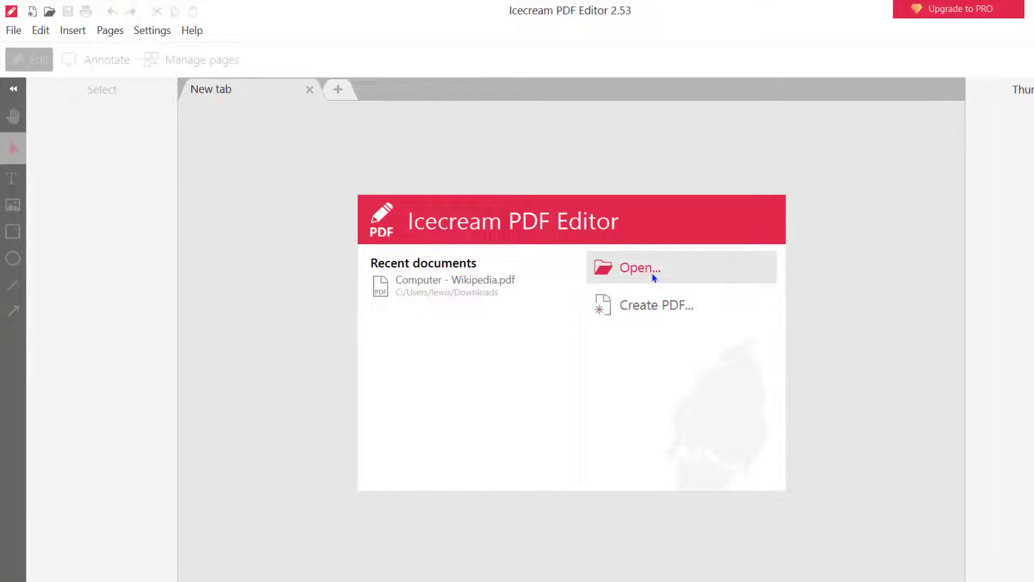
- Create a new blank PDF with A4 page size, Portrait orientation and 1 page
left_click(644, 308)
left_click(626, 361)
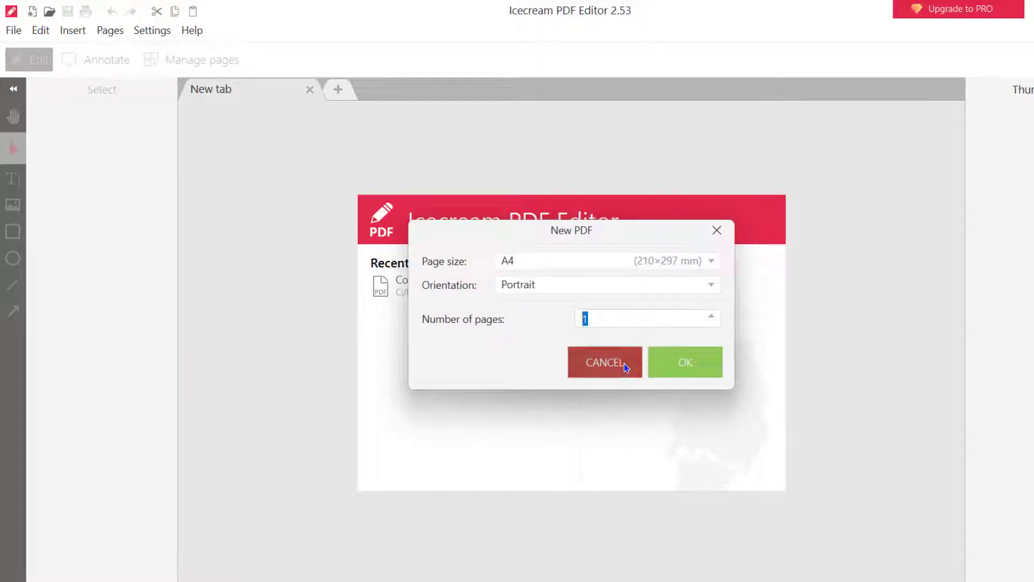
left_click(659, 303)
left_click(673, 368)
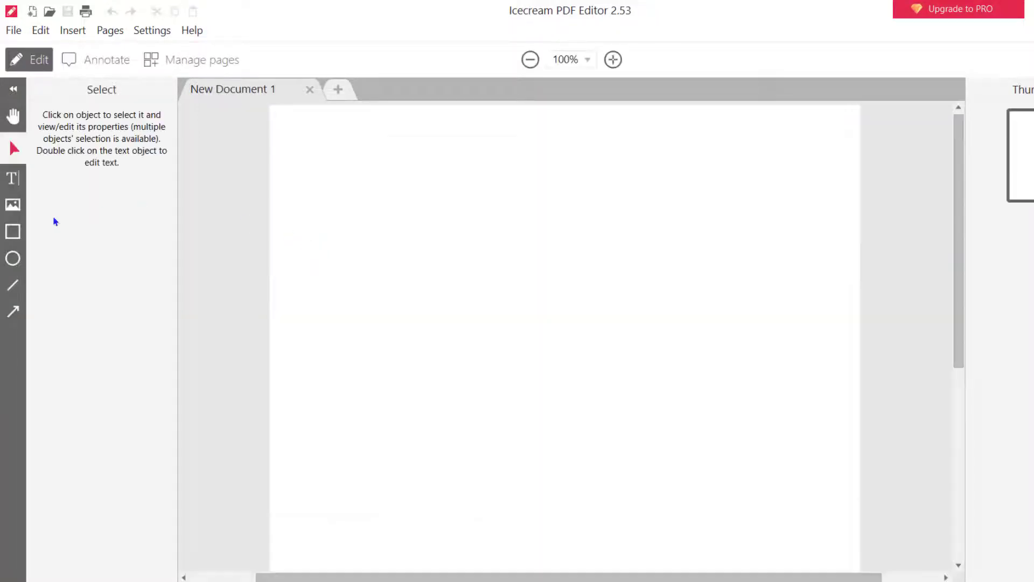
- Add the text "Hello Youtube" in green 42 pt Calibri near the top of the blank page, and start another text box below it
left_click(14, 179)
left_click_drag(75, 196, 84, 196)
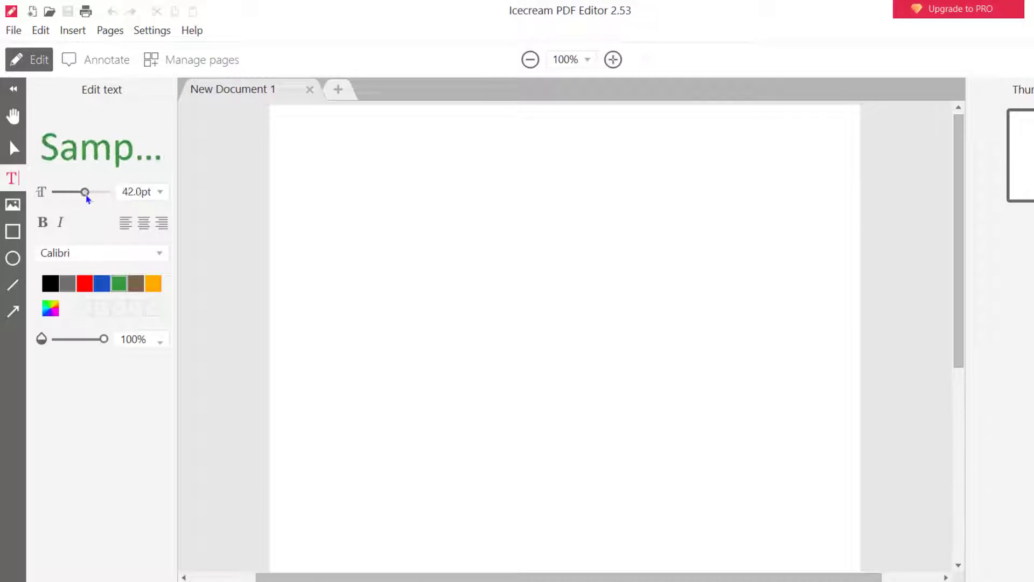
left_click(396, 207)
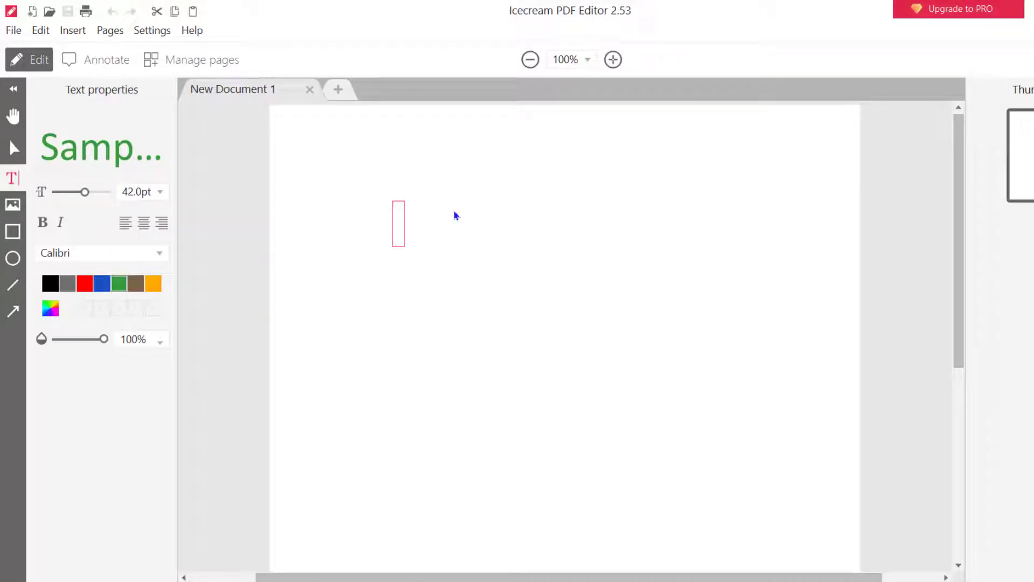
type("Hell")
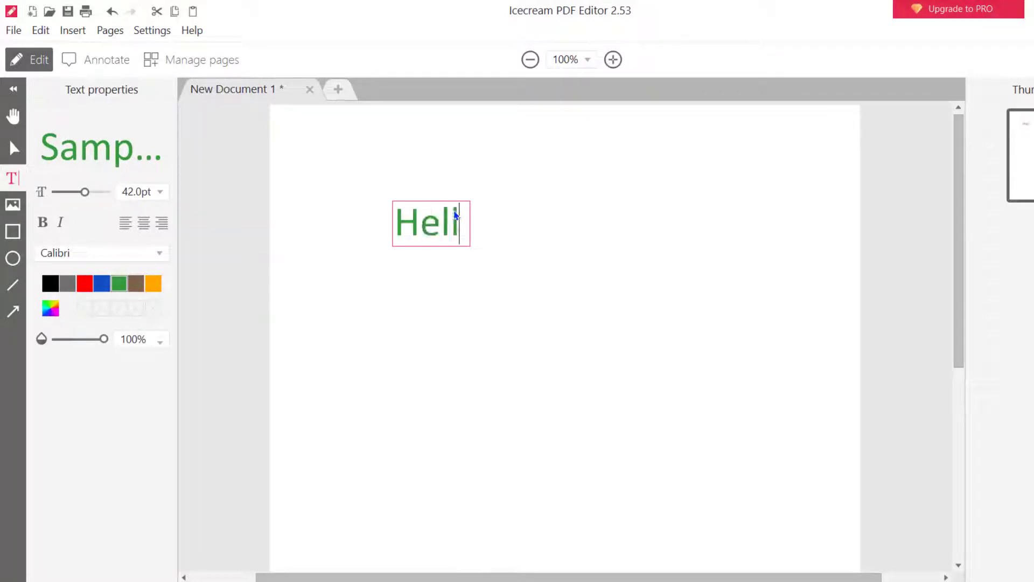
type("o Youtube")
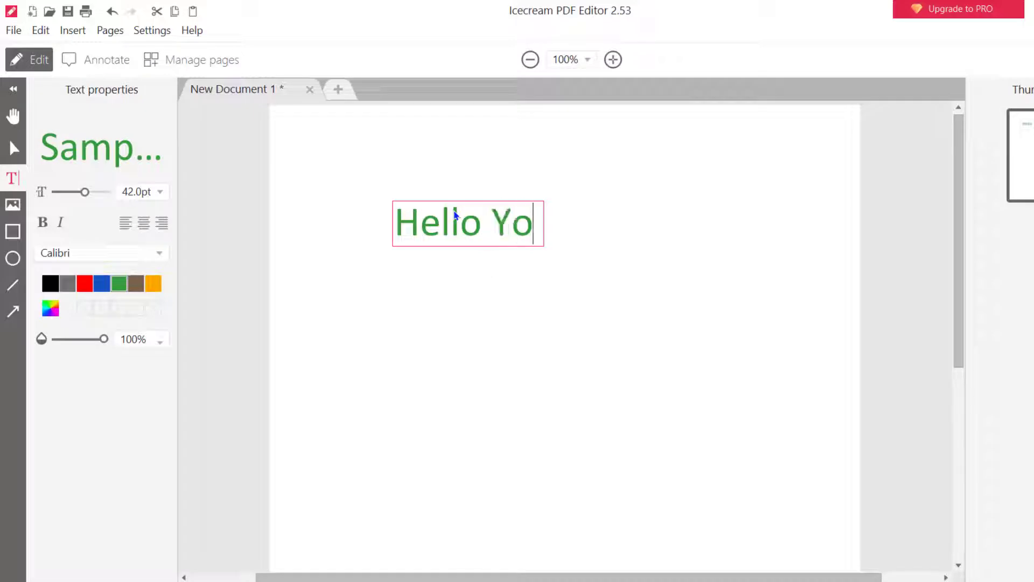
left_click(703, 356)
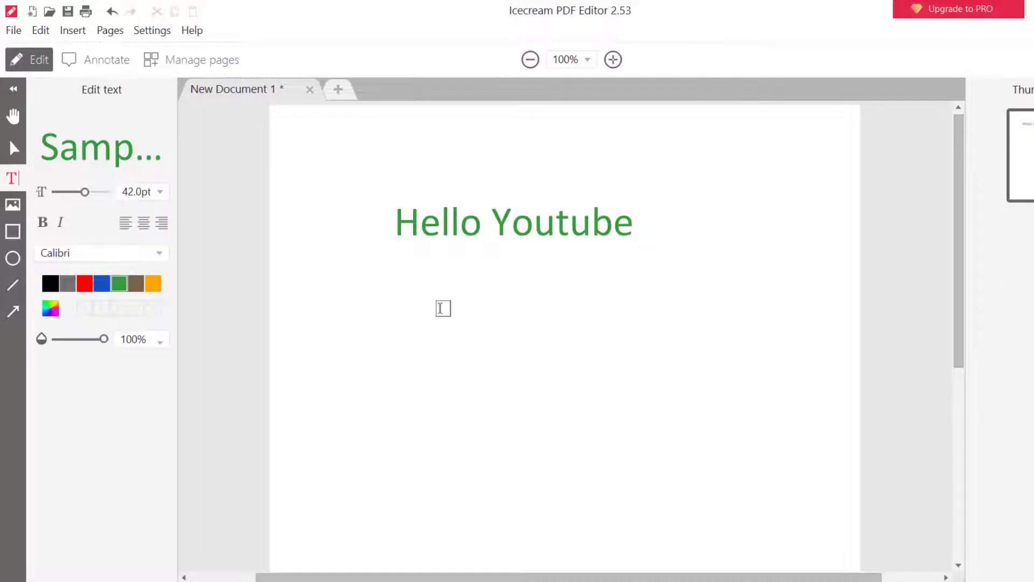
left_click(443, 307)
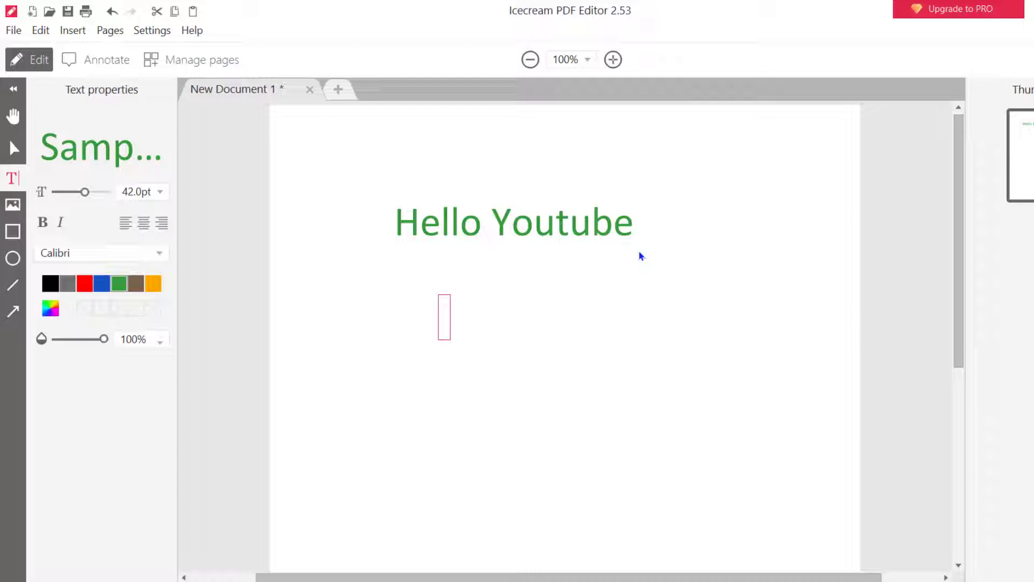